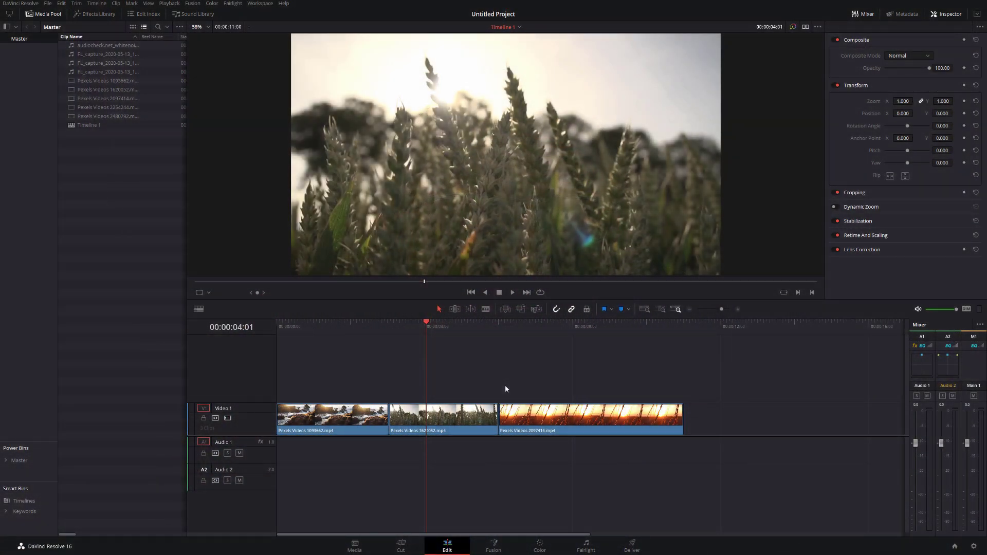
Drop a Fusion Cross Dissolve from Video Transitions onto the cut between clips 1 and 2.
click(94, 14)
click(22, 289)
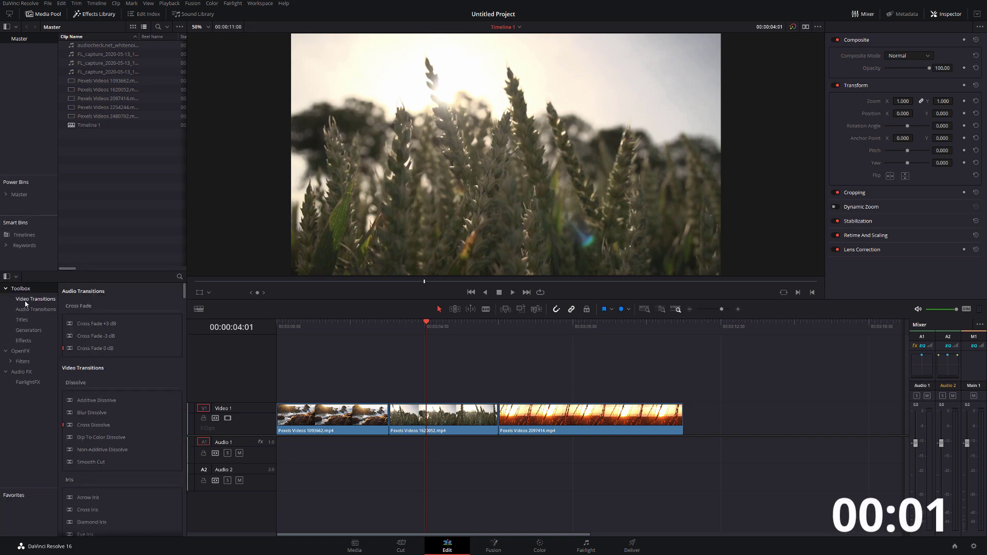
click(36, 299)
scroll(125, 378, down, 10)
scroll(123, 379, up, 10)
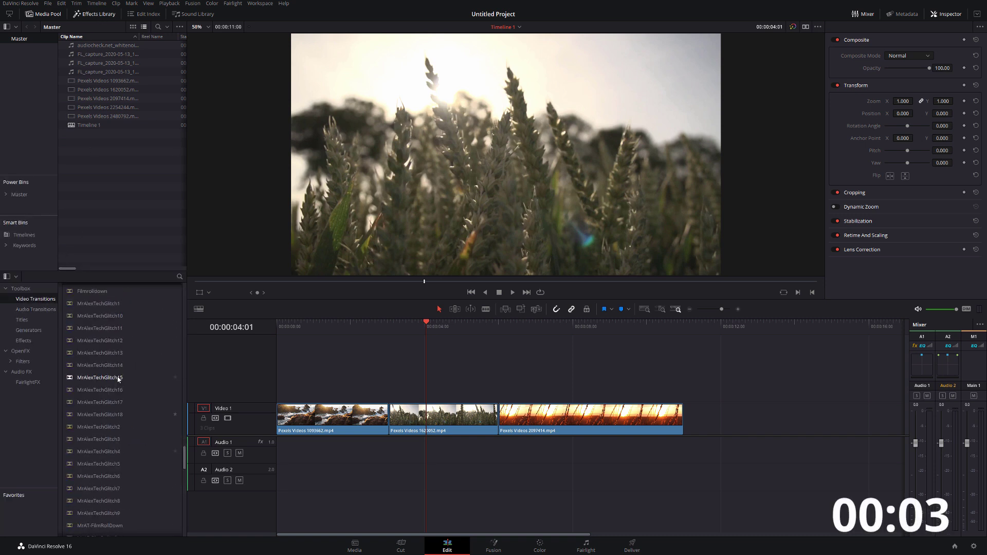
drag(97, 523, 389, 417)
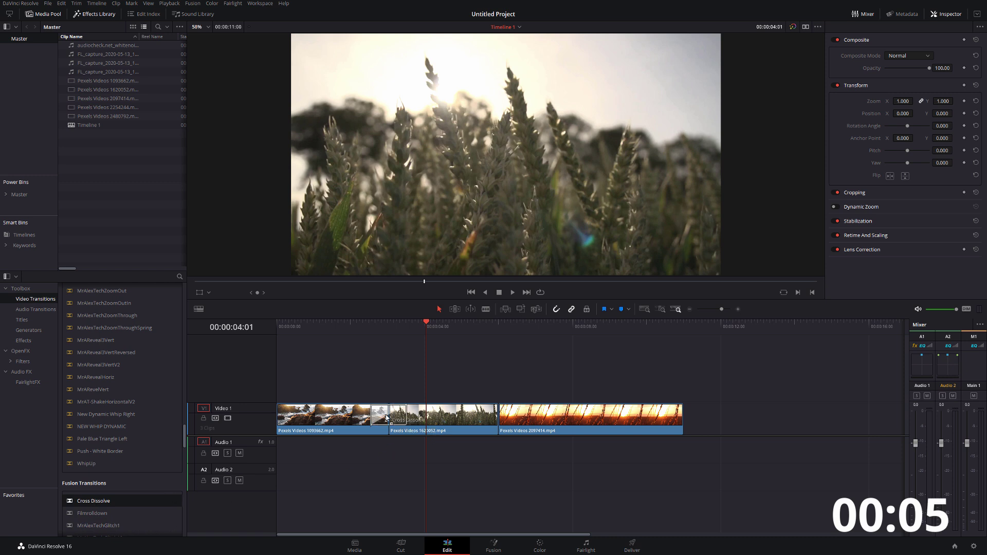
Set the transition's Dissolve1 operation to Erode in Fusion, then play it back on the Edit page.
right_click(401, 418)
click(422, 450)
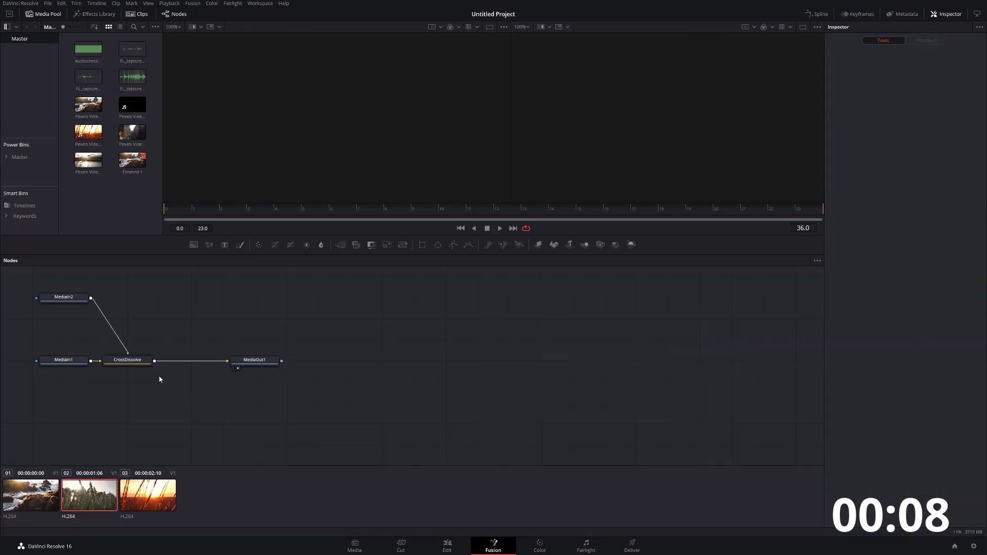
double_click(137, 363)
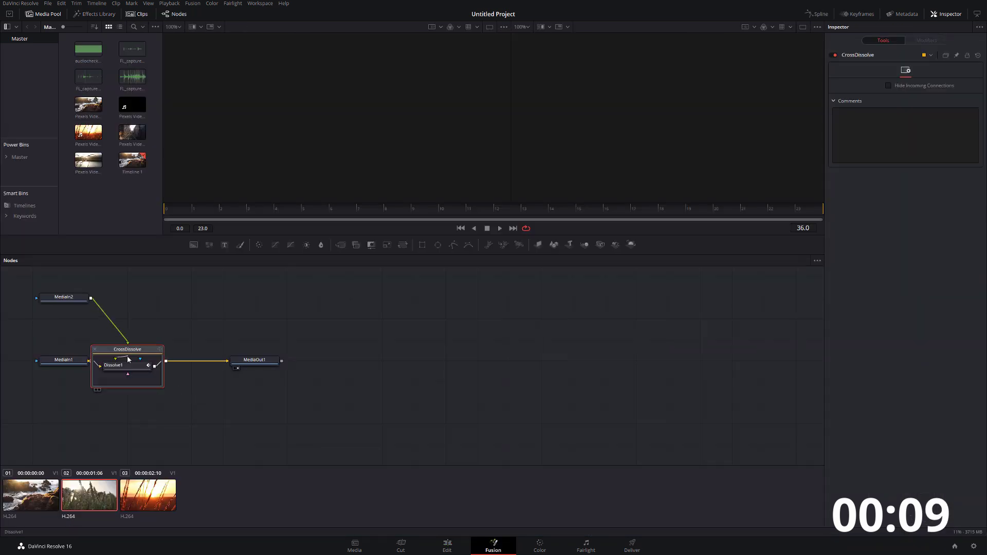
click(123, 365)
click(921, 86)
click(905, 96)
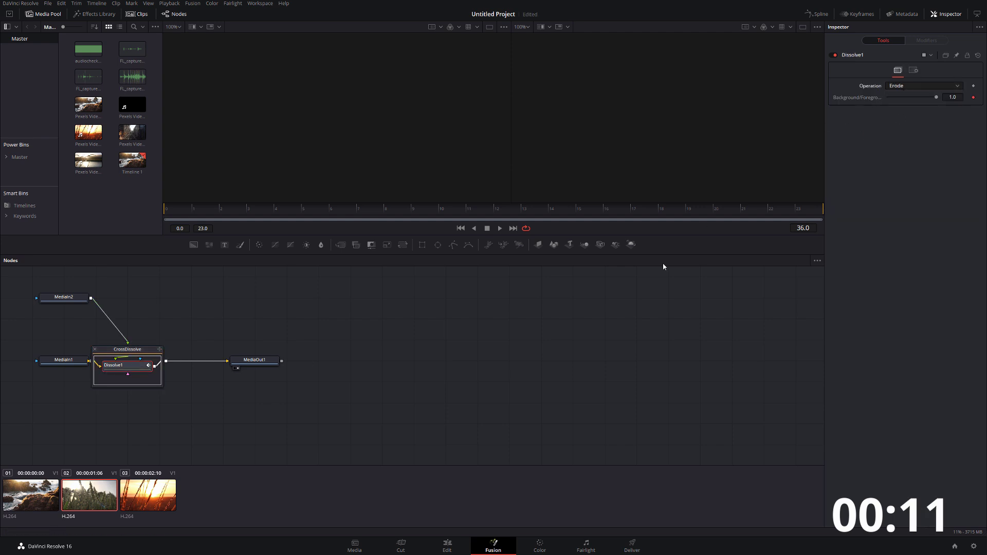
click(448, 545)
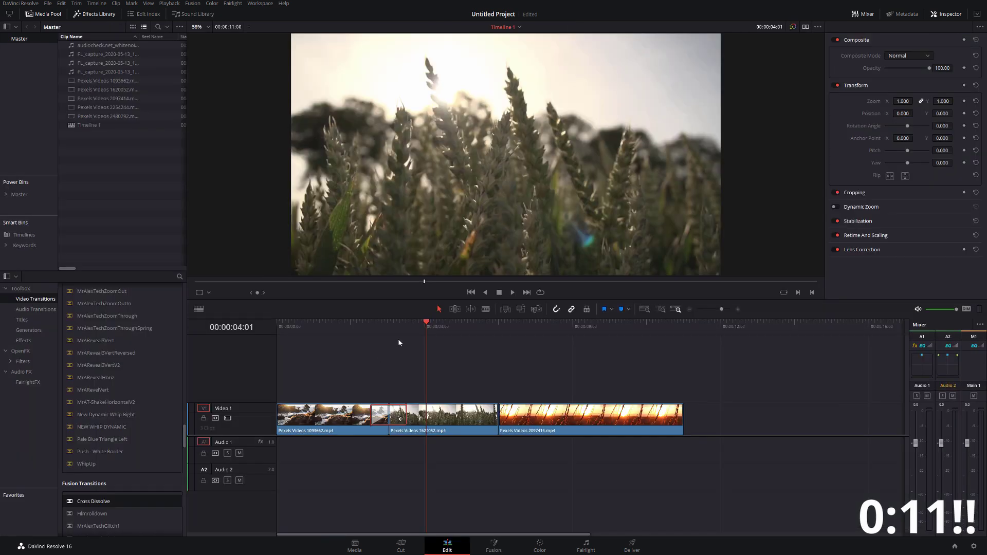
key(space)
Try the standard Cross Dissolve between the first two clips, then delete it.
click(370, 326)
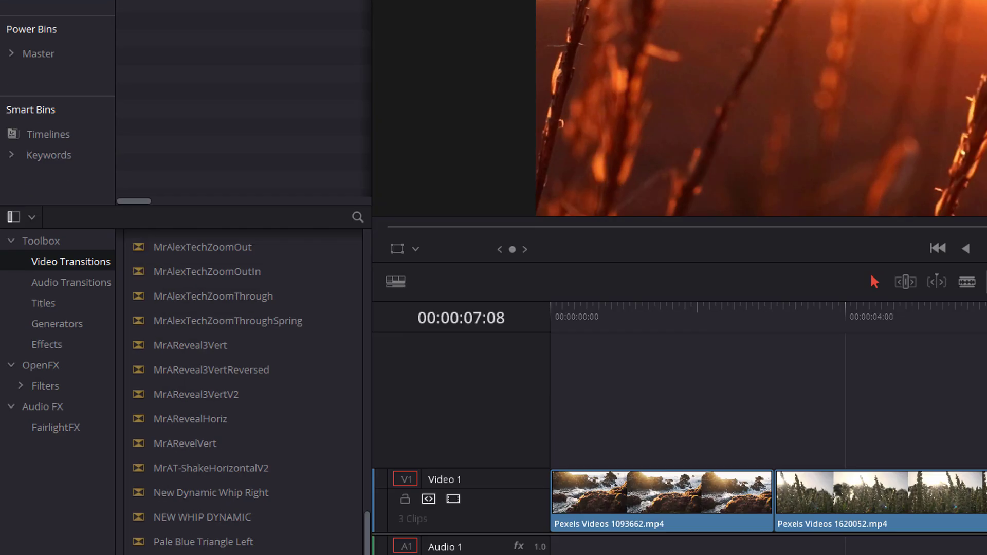
click(52, 70)
click(49, 85)
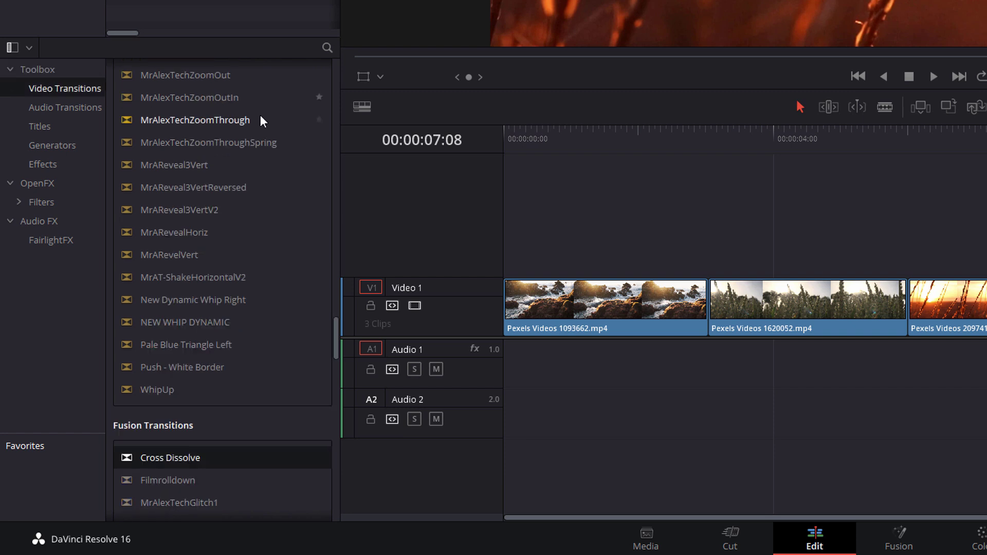
drag(337, 331, 336, 58)
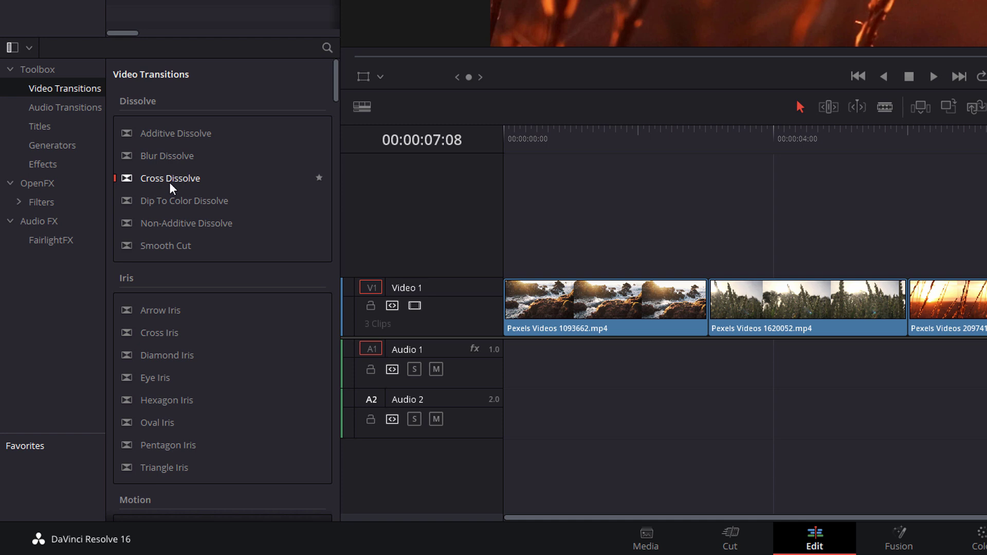
drag(154, 181, 729, 305)
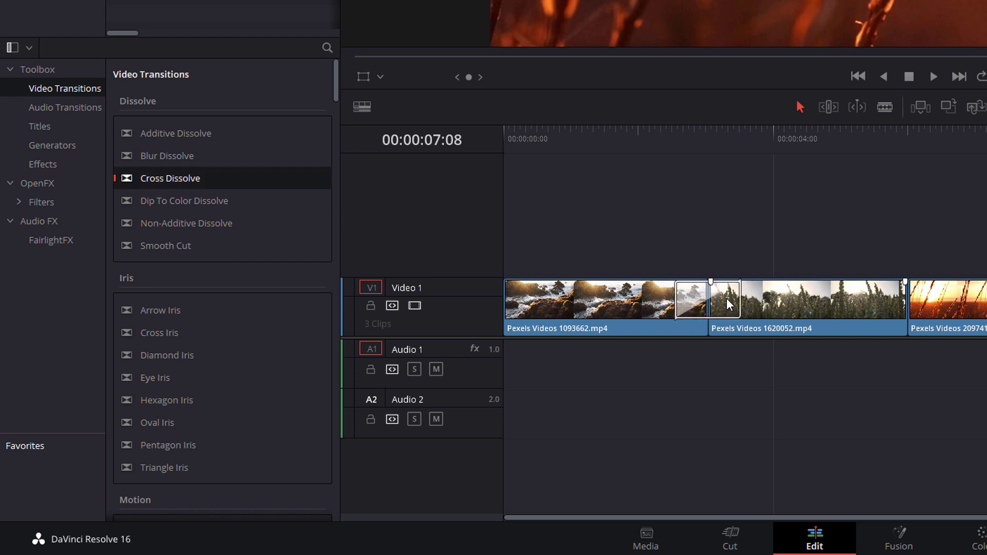
right_click(729, 305)
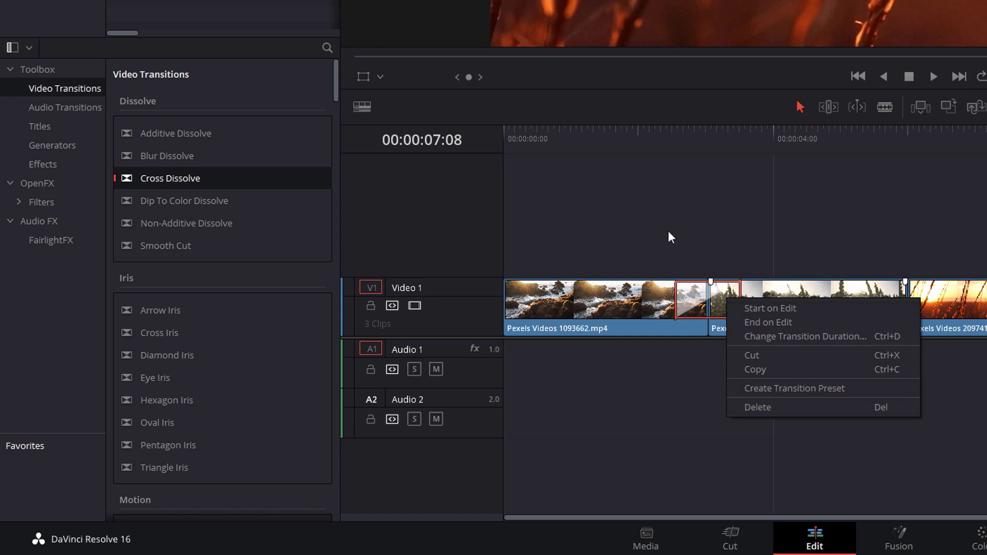
key(Delete)
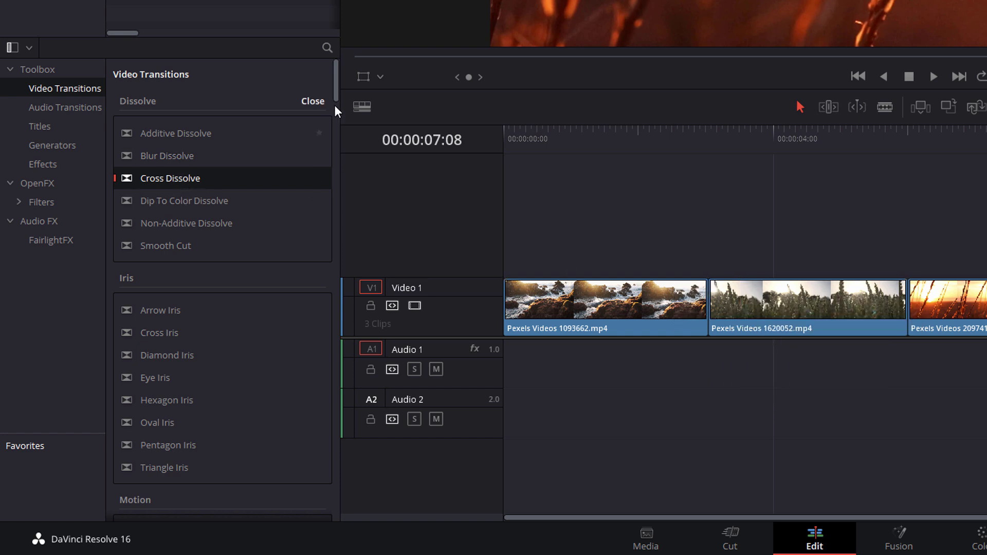
Add the Fusion Cross Dissolve between clips 1 and 2 and open it in the Fusion page.
drag(337, 80, 338, 368)
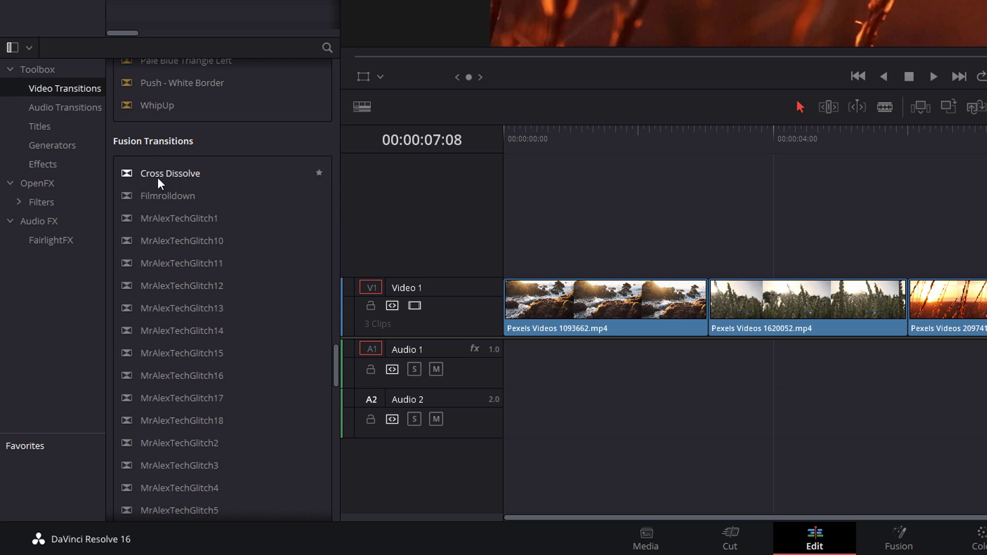
drag(146, 175, 725, 304)
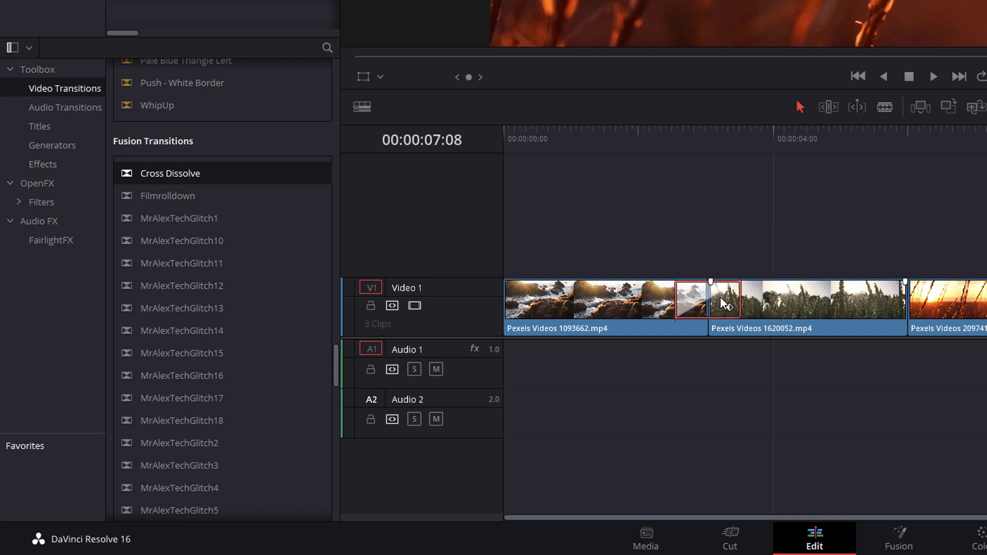
right_click(719, 297)
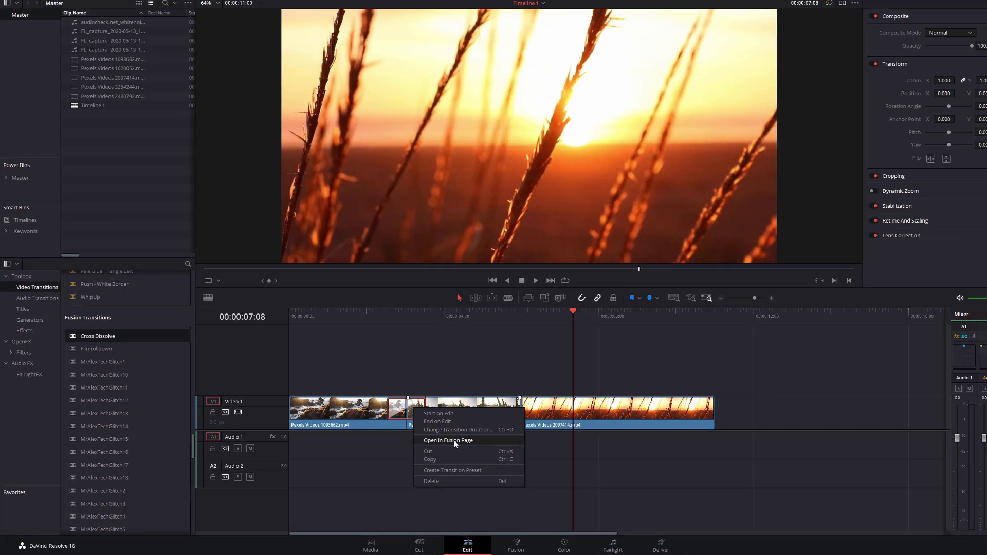
click(713, 376)
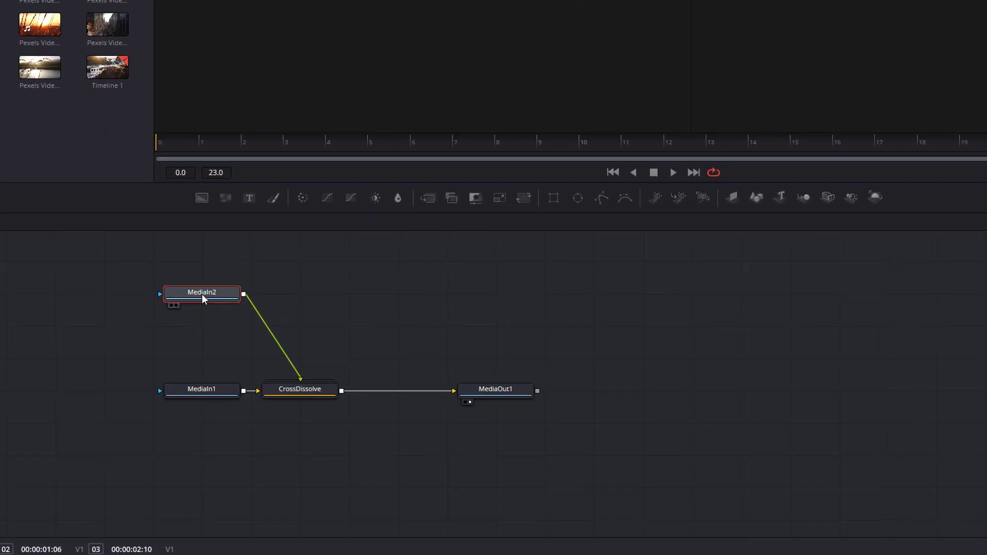
Ungroup the CrossDissolve node so Dissolve1 links both MediaIn nodes to MediaOut1, and select Dissolve1.
drag(183, 254, 212, 466)
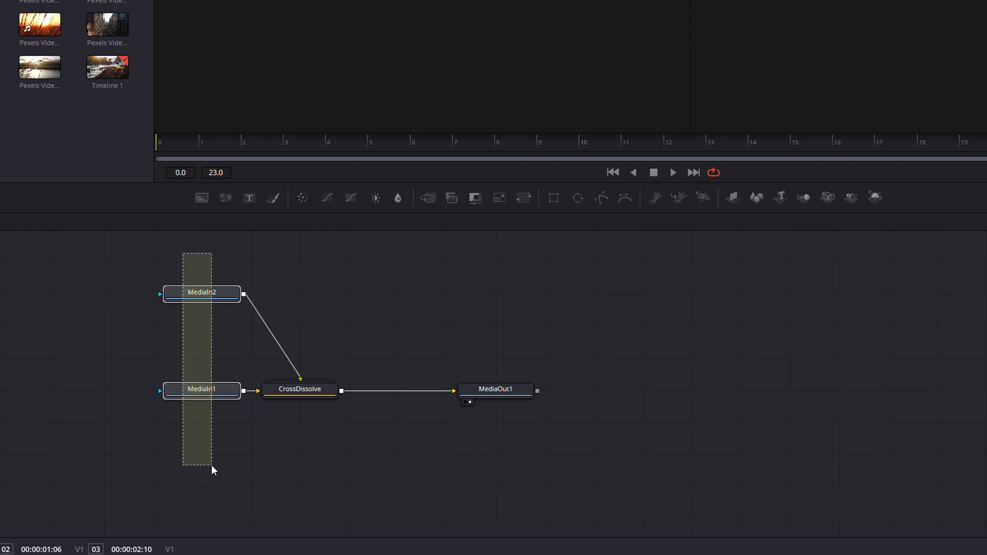
drag(312, 399, 360, 366)
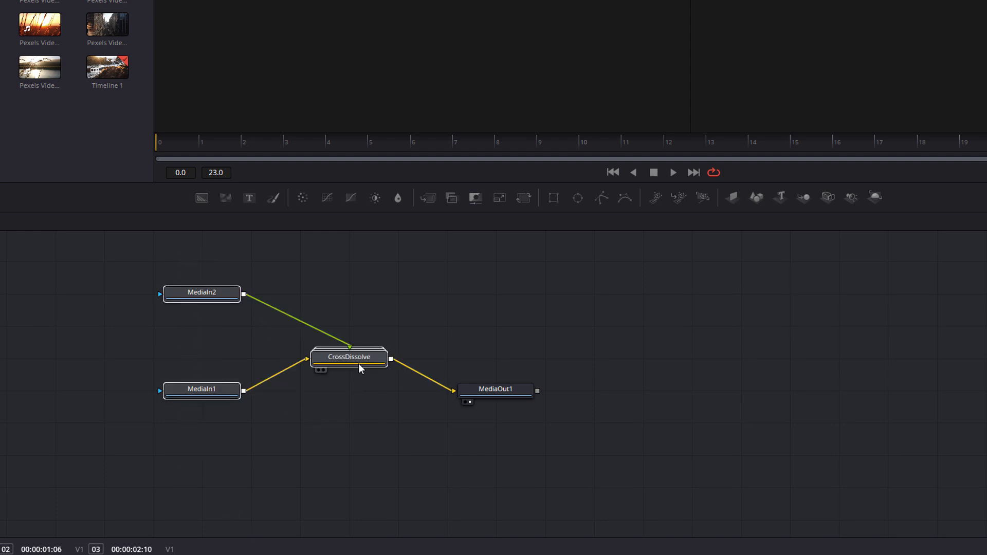
click(305, 344)
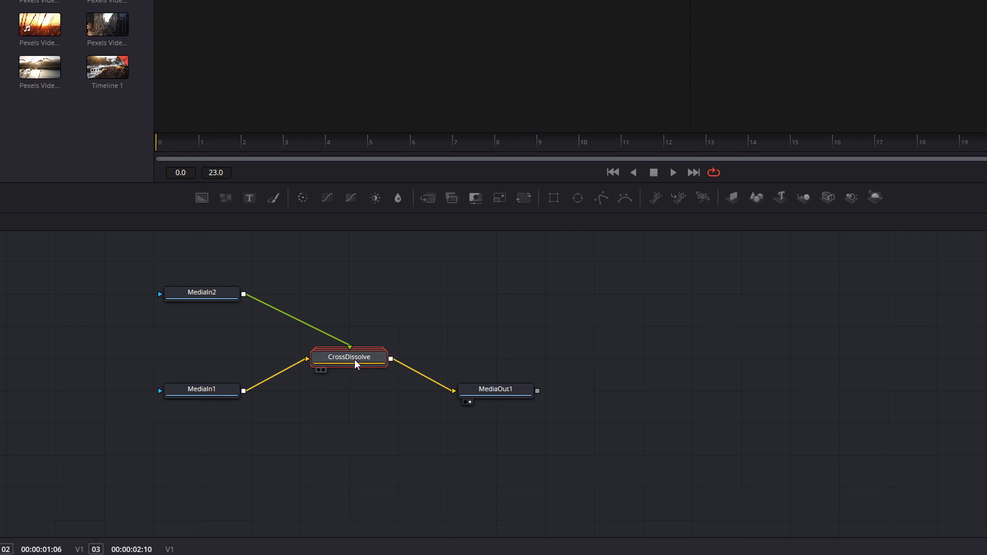
double_click(354, 359)
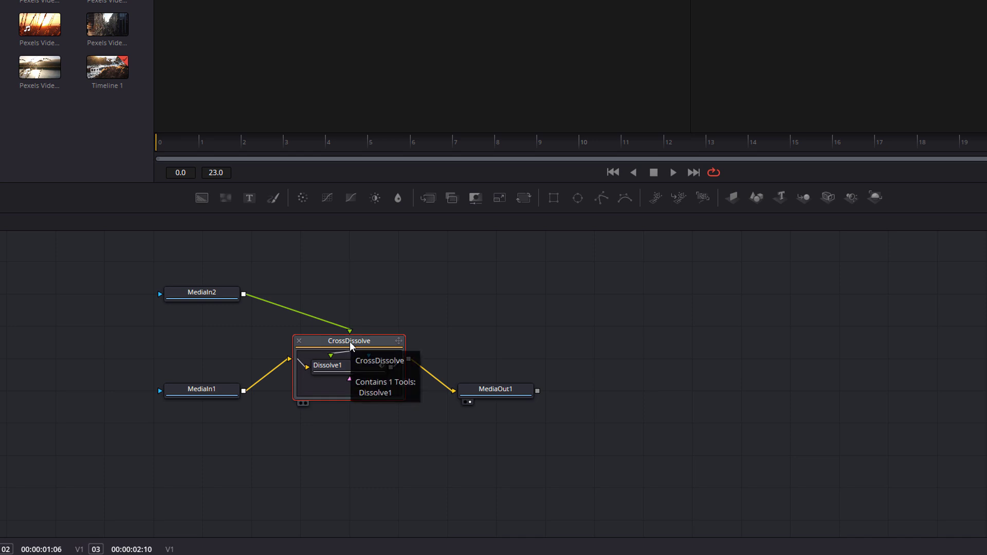
right_click(351, 343)
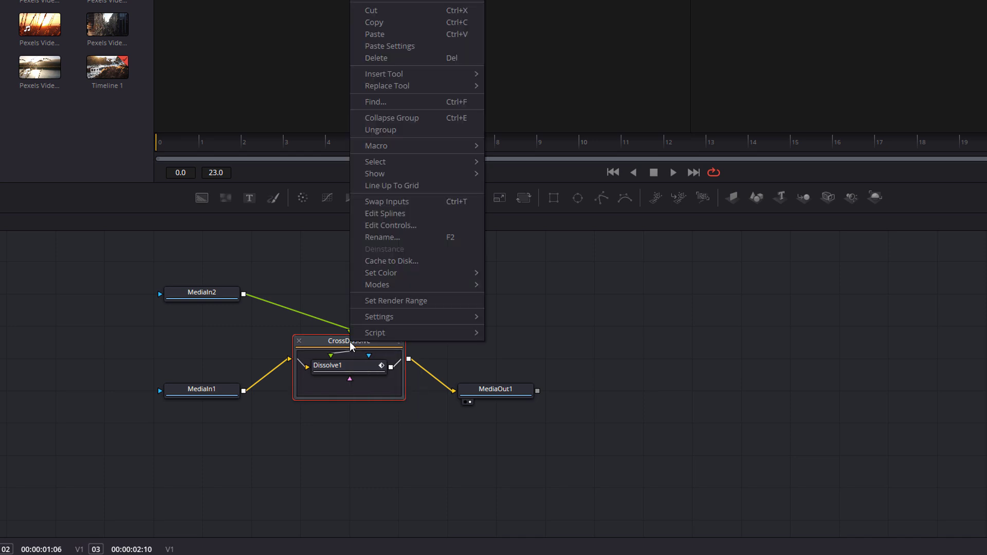
click(396, 129)
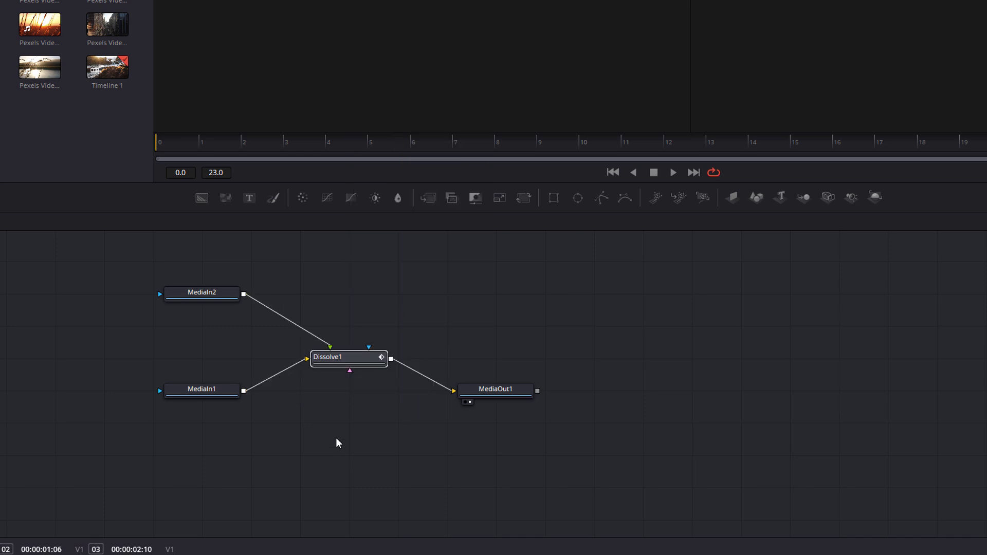
drag(239, 253, 282, 518)
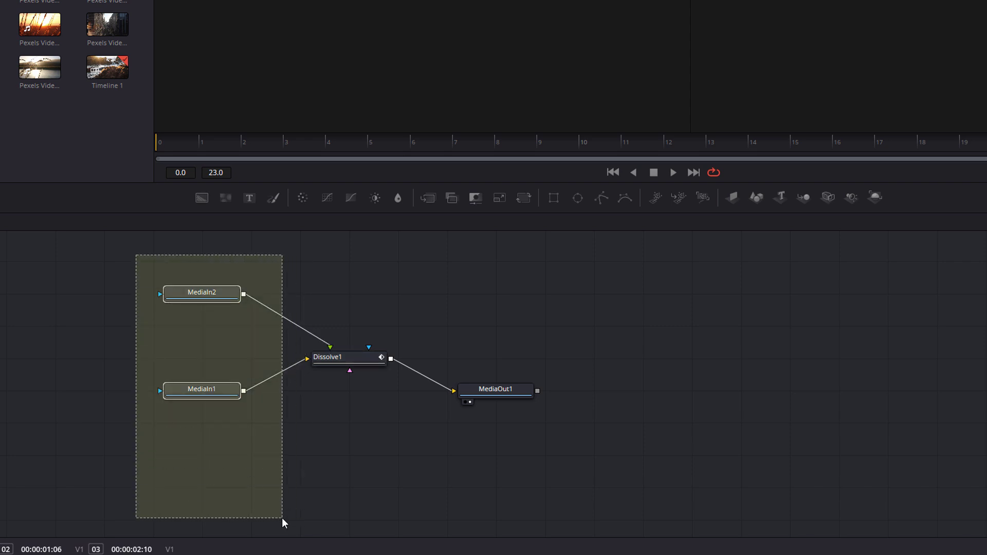
click(343, 359)
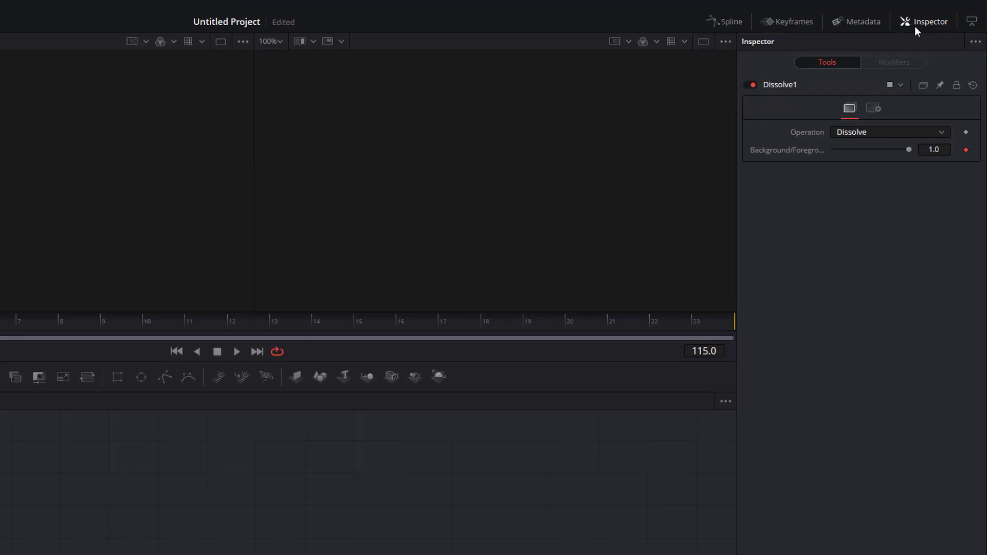
Bring the Inspector back and switch Dissolve1's operation from Dissolve to Erode.
click(924, 27)
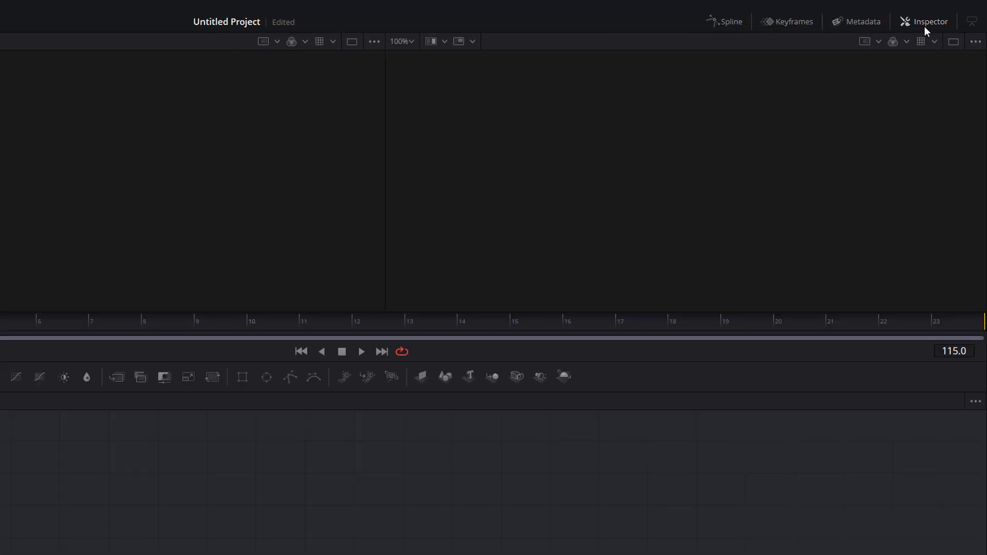
click(925, 27)
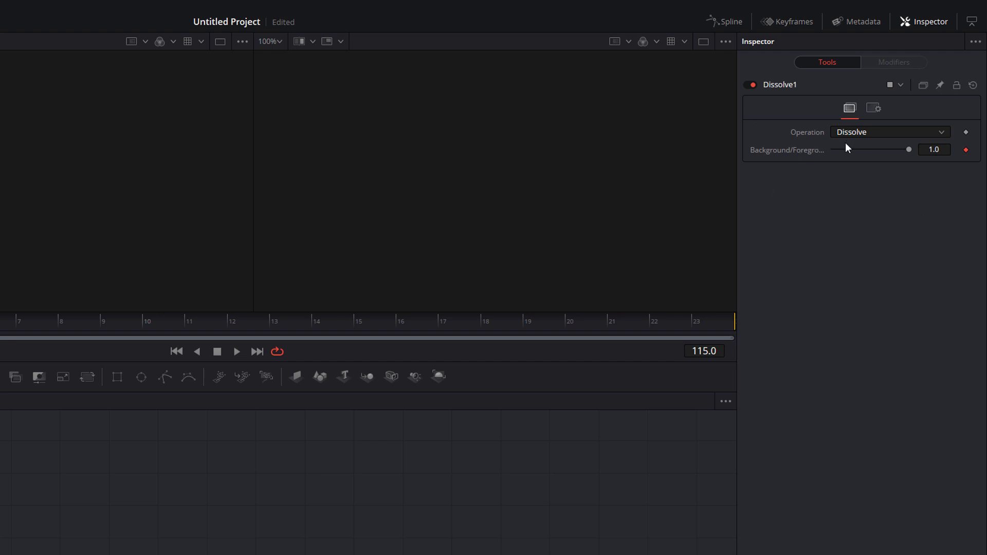
click(897, 133)
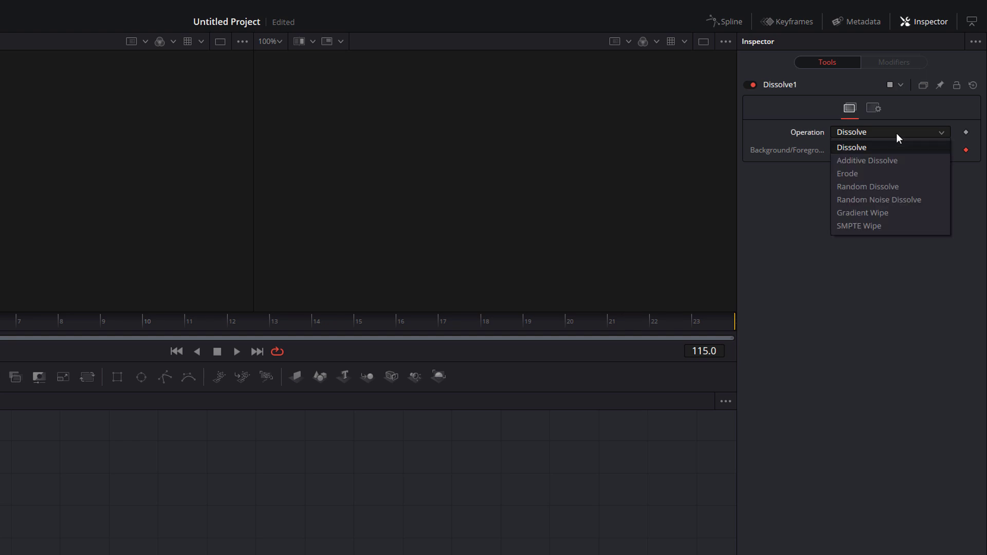
click(856, 174)
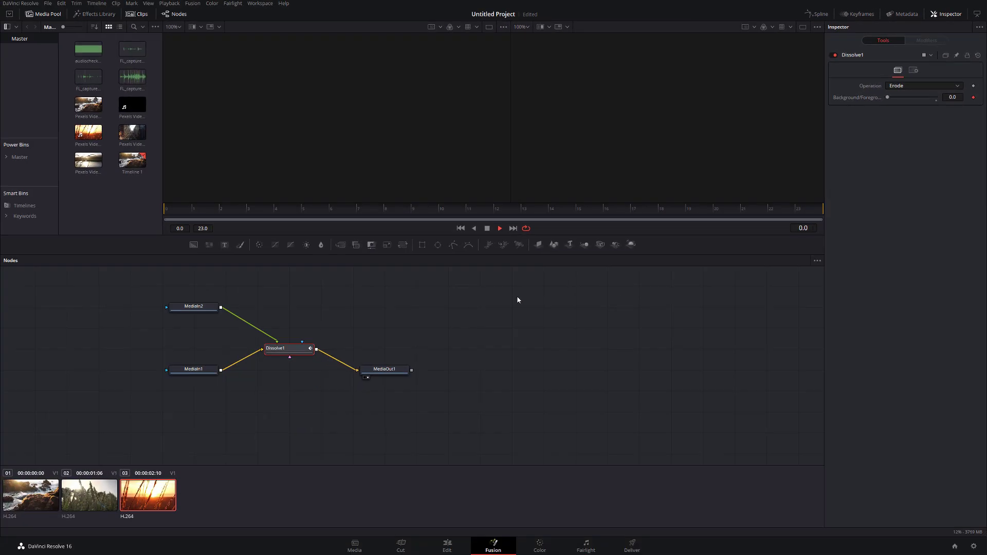
Preview the Erode dissolve from the first frame, then return to the Edit page.
key(space)
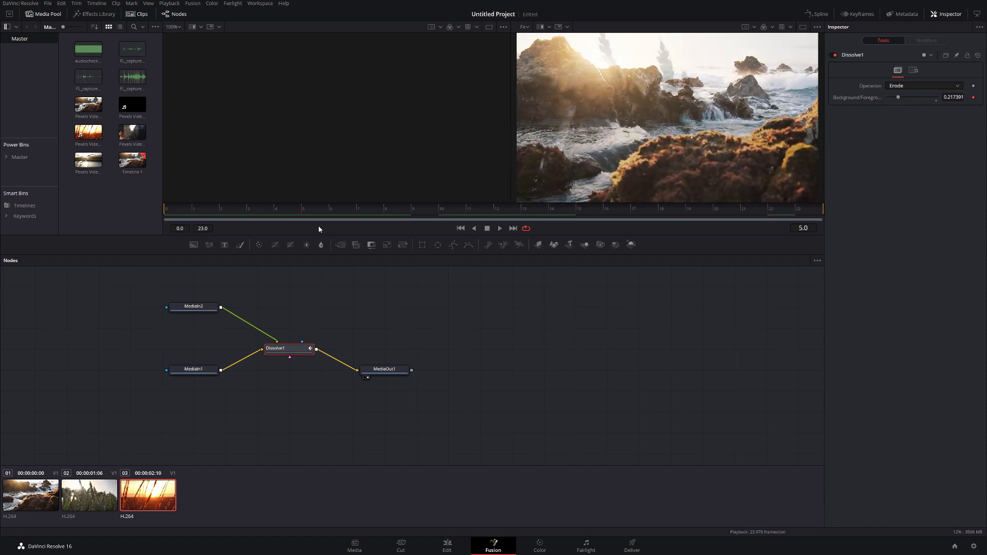
click(169, 219)
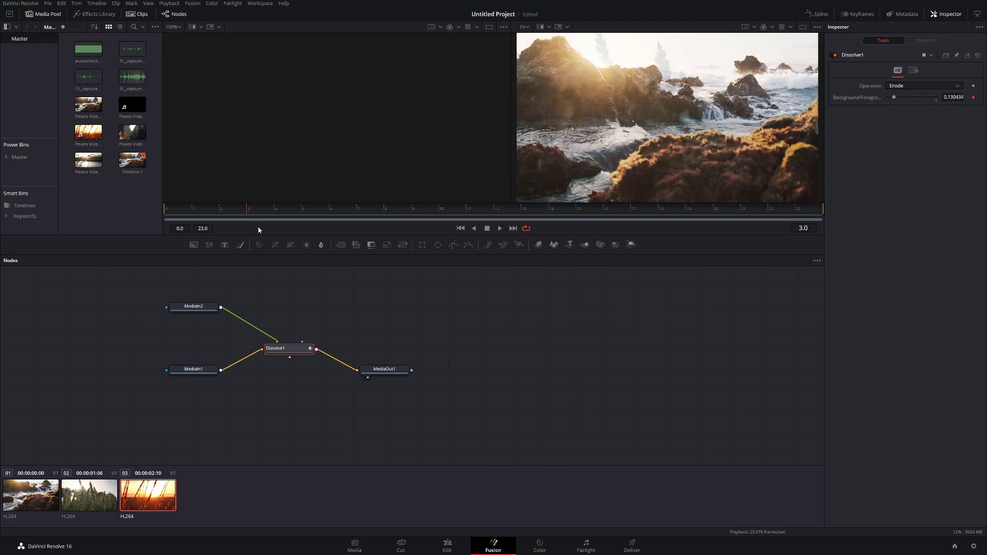
click(172, 220)
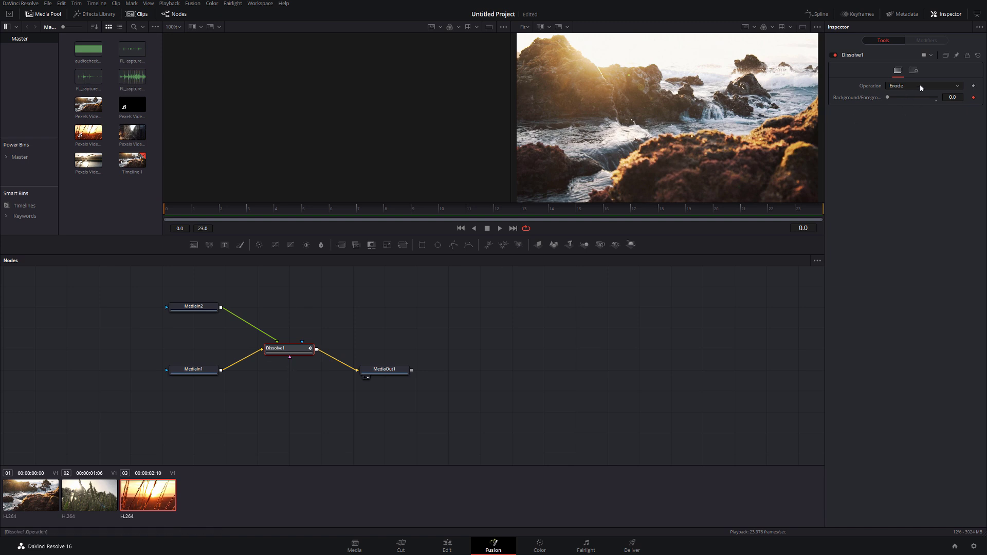
key(space)
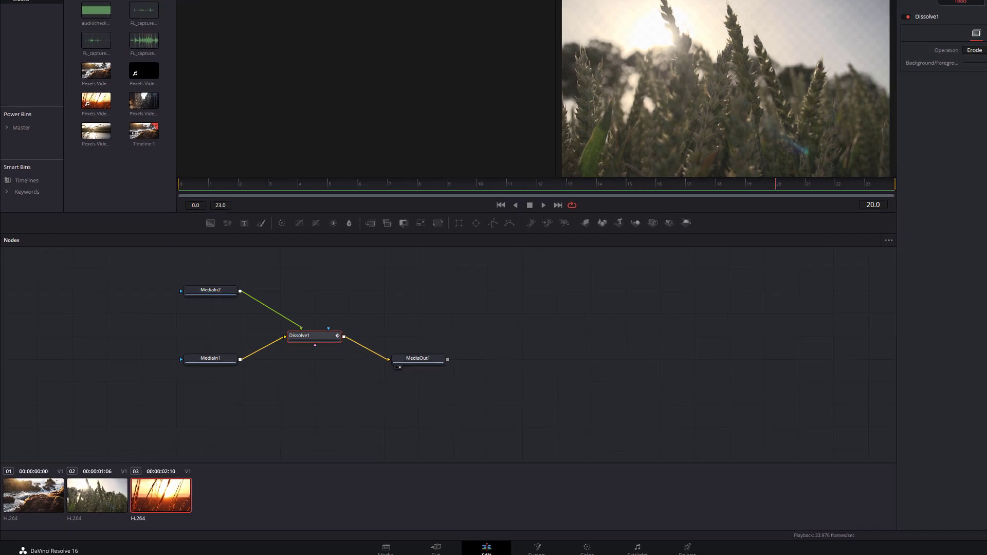
click(446, 546)
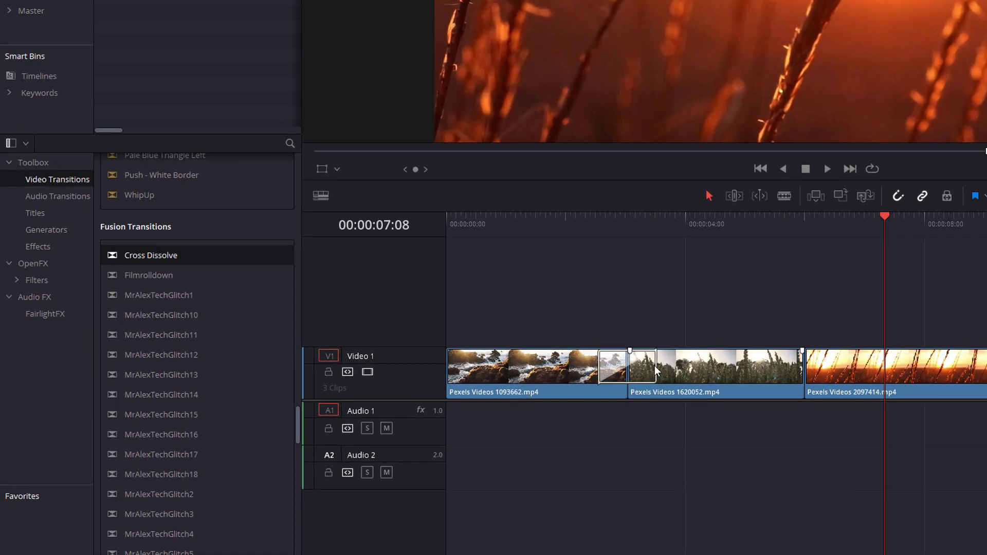
Lengthen the transition between the first two clips and play it back.
drag(655, 366, 675, 371)
click(549, 216)
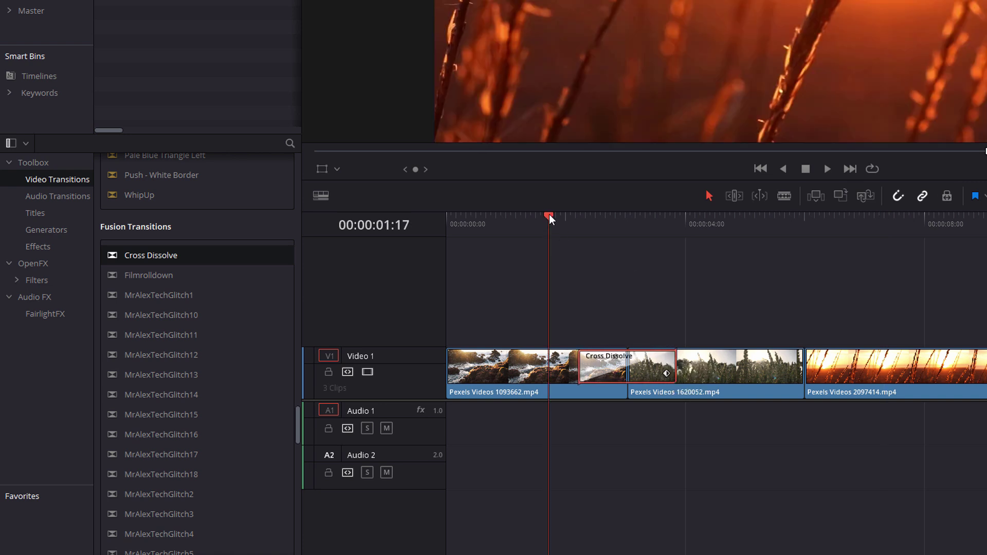
key(space)
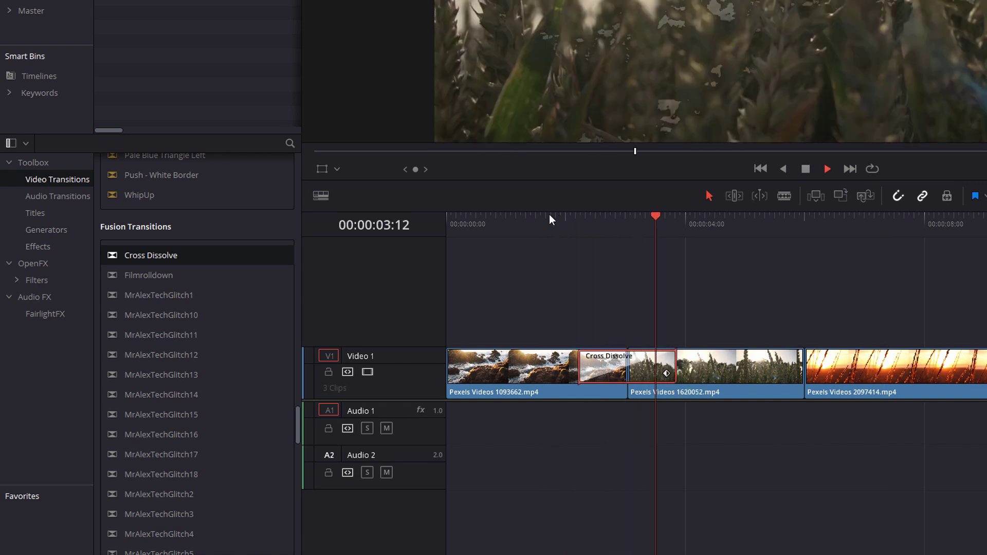
key(space)
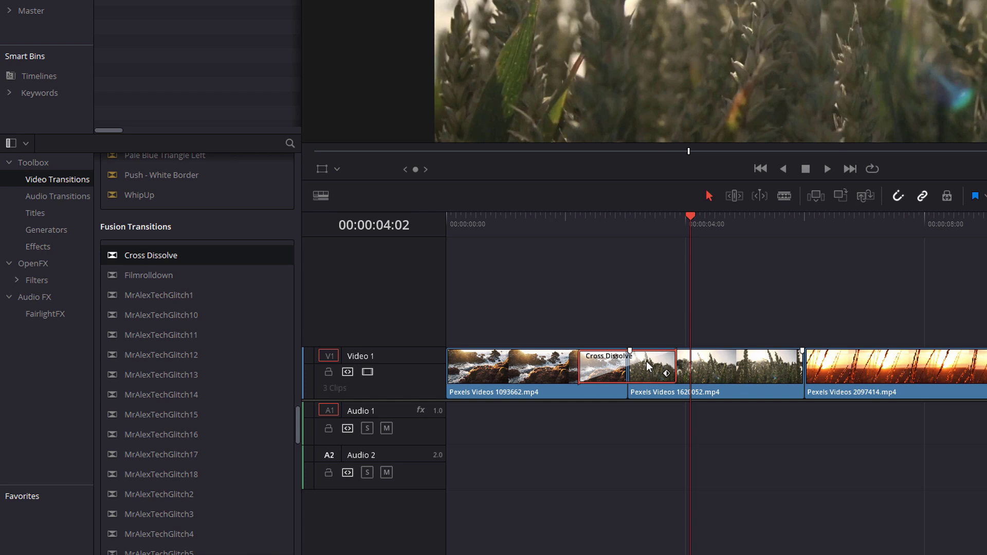
Create a transition preset from it, typing the name 'Luma Fade'.
right_click(647, 362)
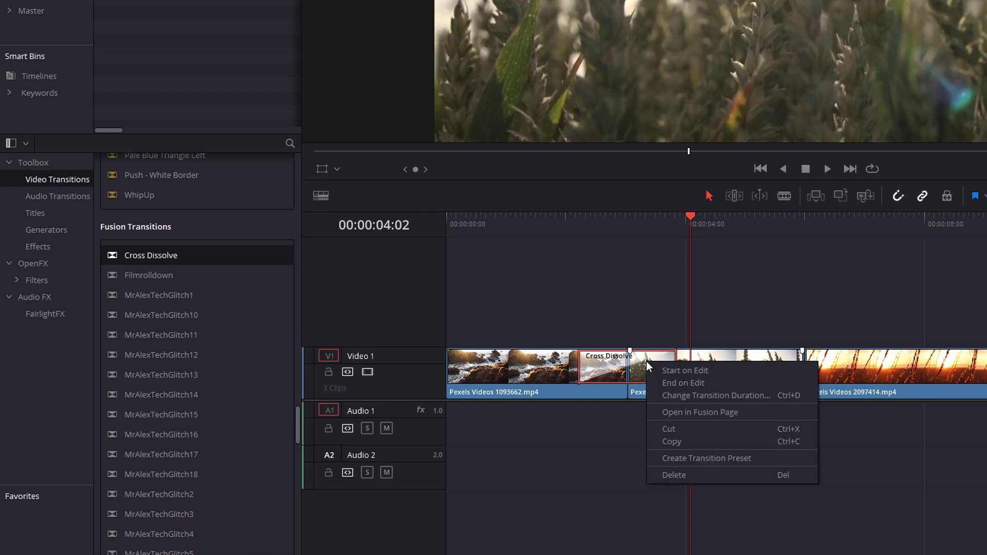
click(730, 458)
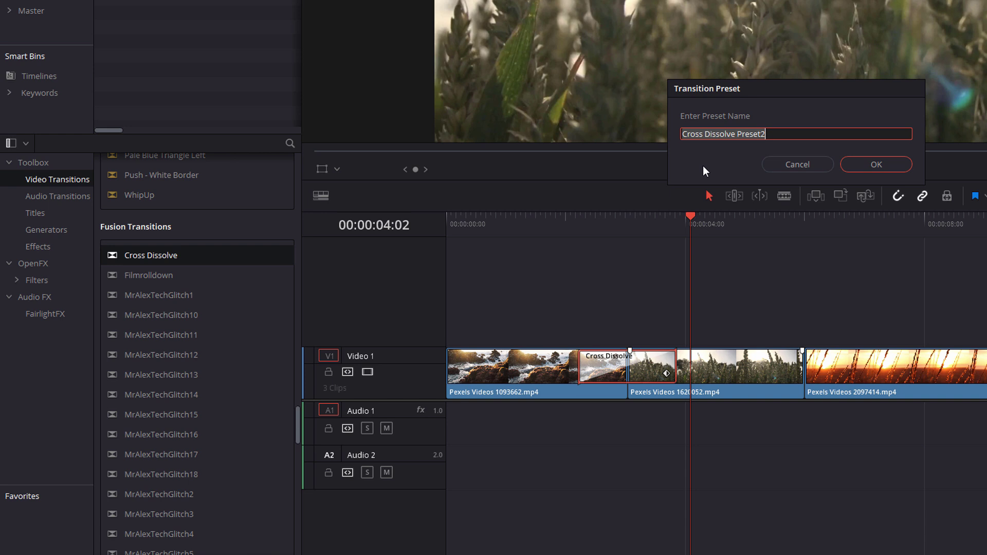
text(Luma Fade)
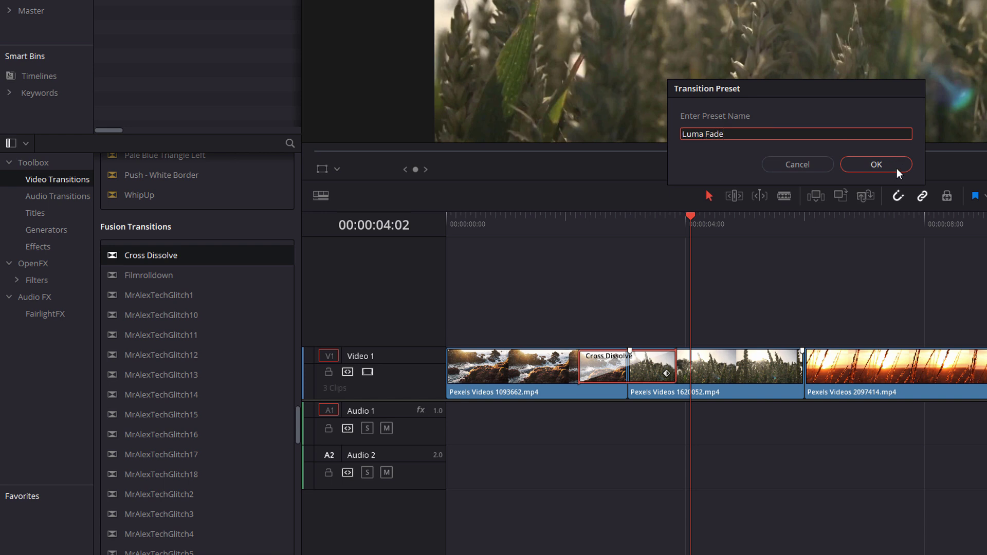
Save the Luma Fade preset and find it in the Effects Library.
click(897, 164)
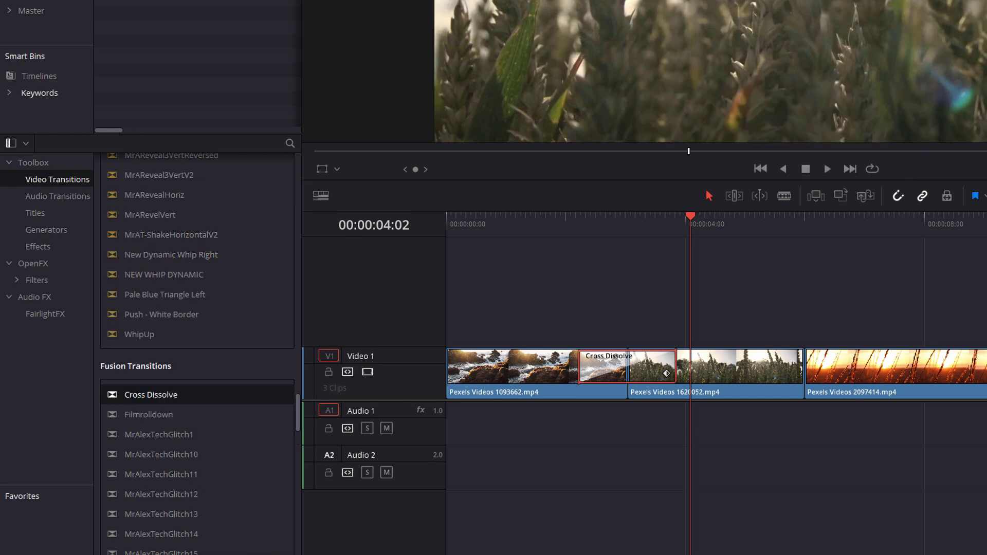
scroll(172, 463, up, 15)
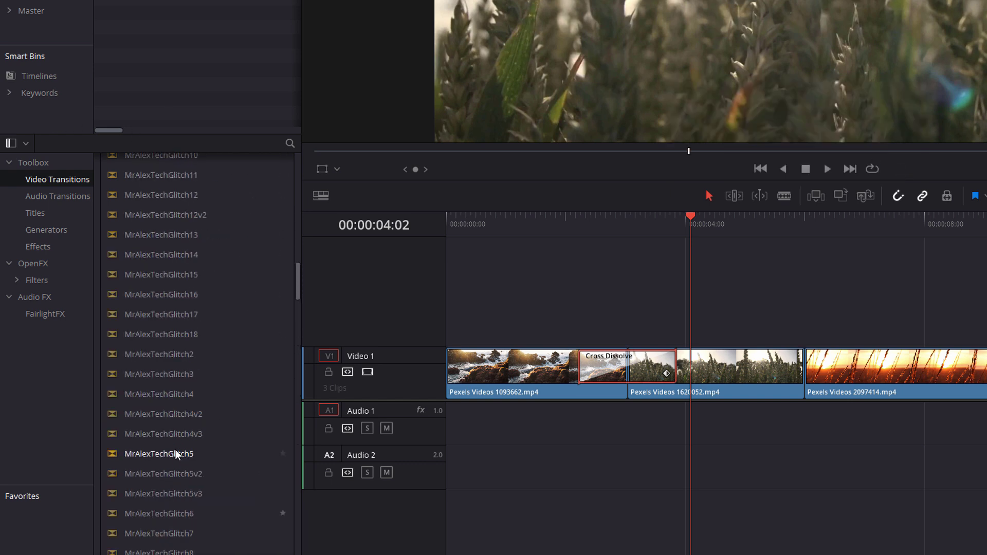
scroll(154, 424, up, 4)
scroll(137, 411, down, 3)
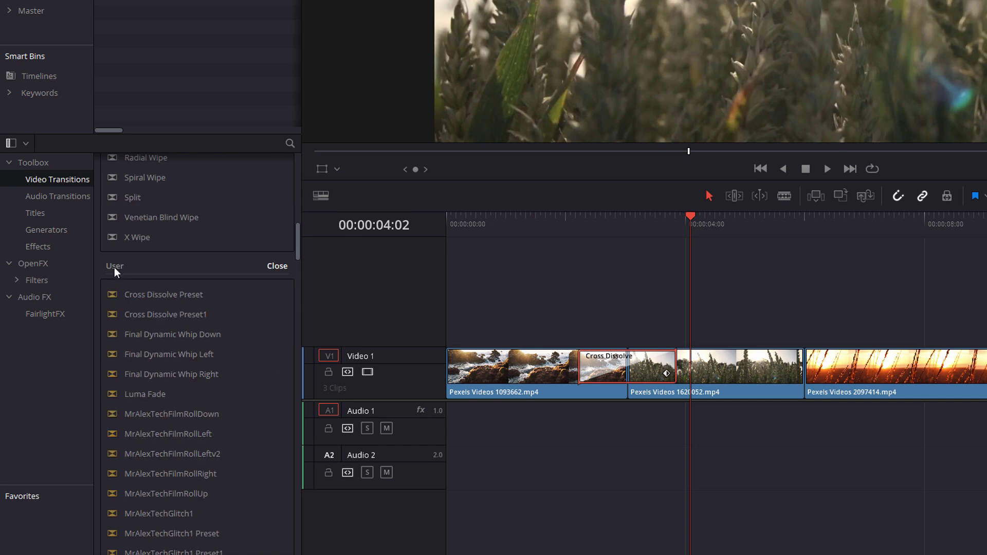
scroll(122, 268, down, 3)
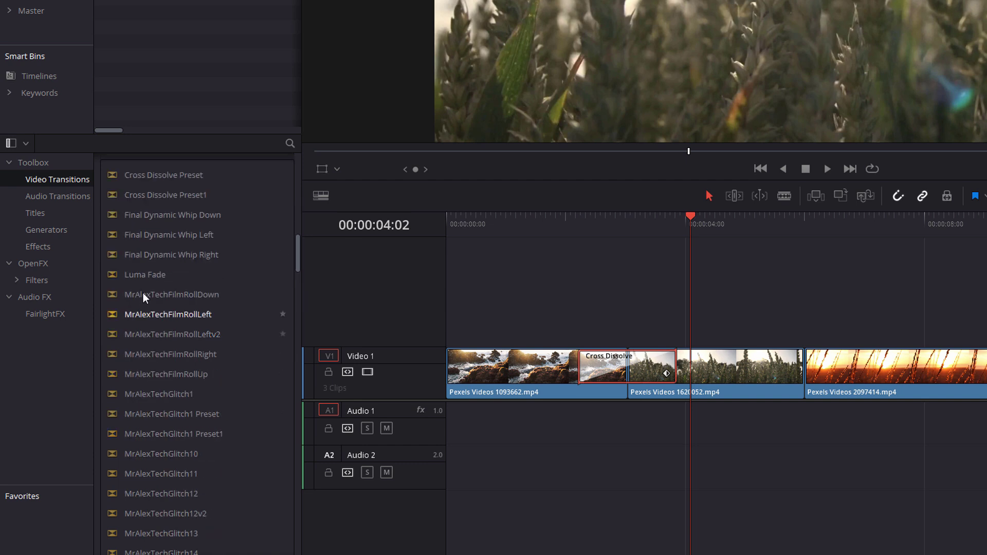
Apply Luma Fade between the second and third clips and play the timeline.
click(135, 276)
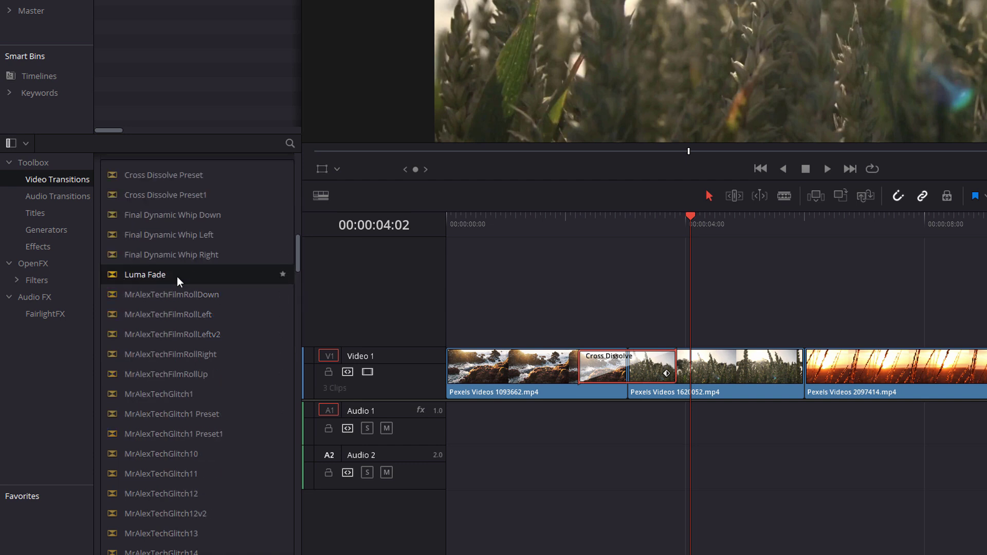
drag(592, 368, 595, 368)
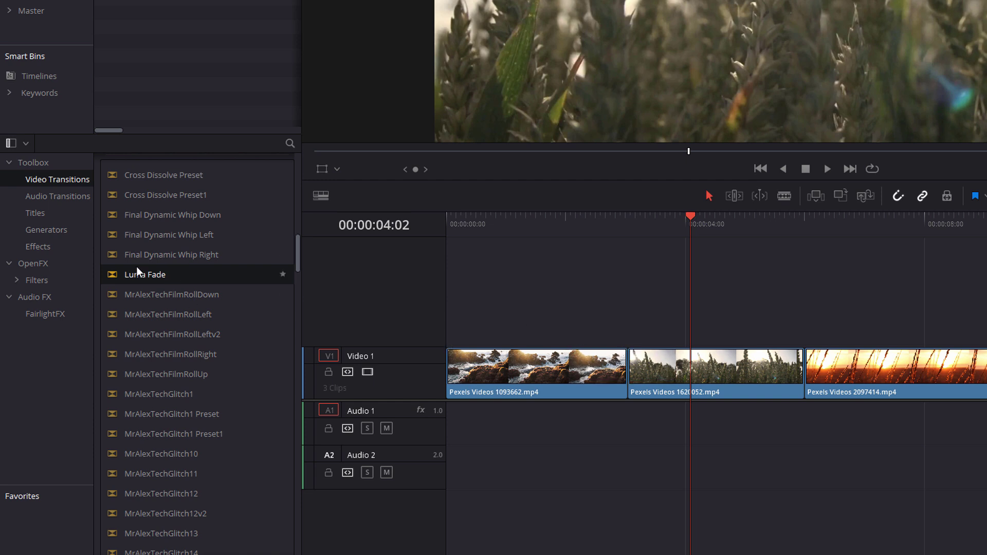
drag(138, 275, 807, 374)
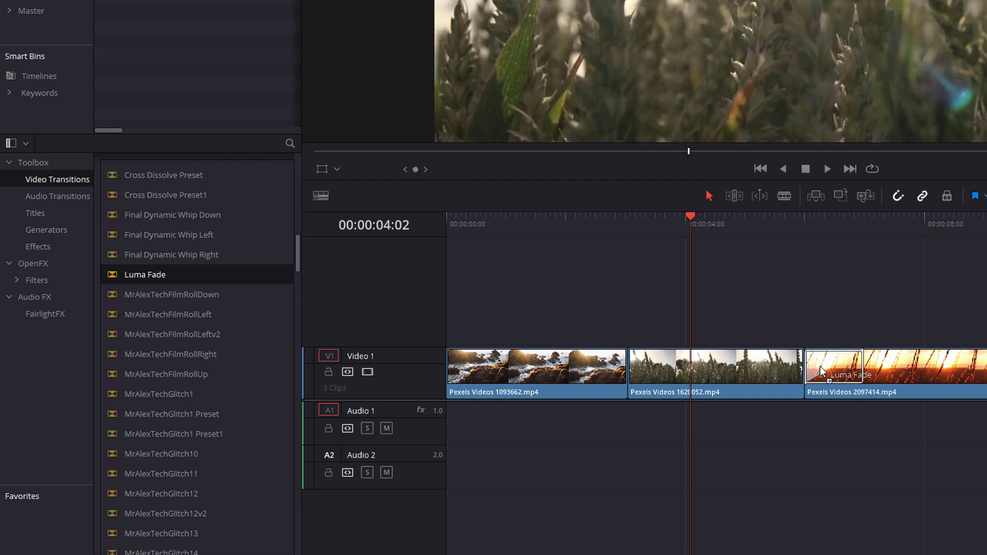
key(space)
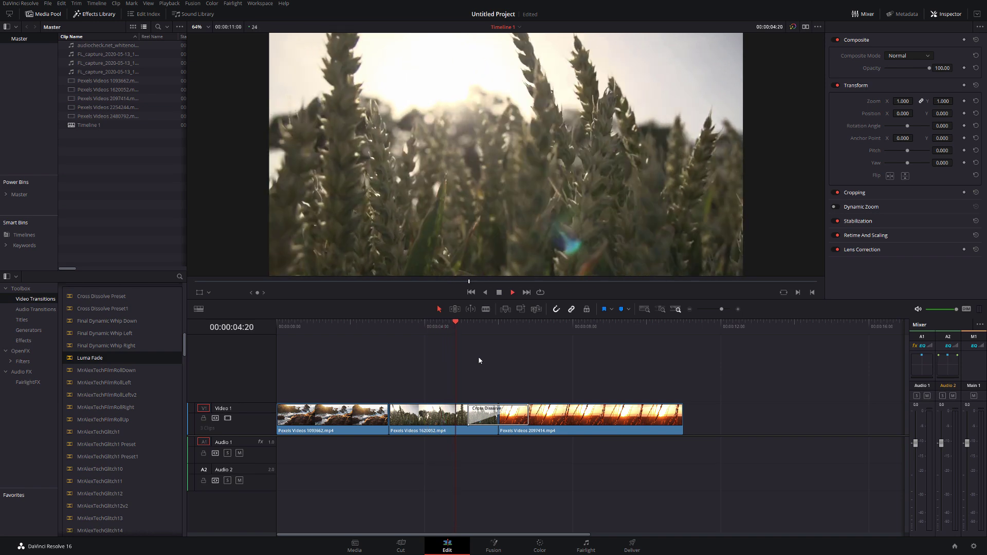